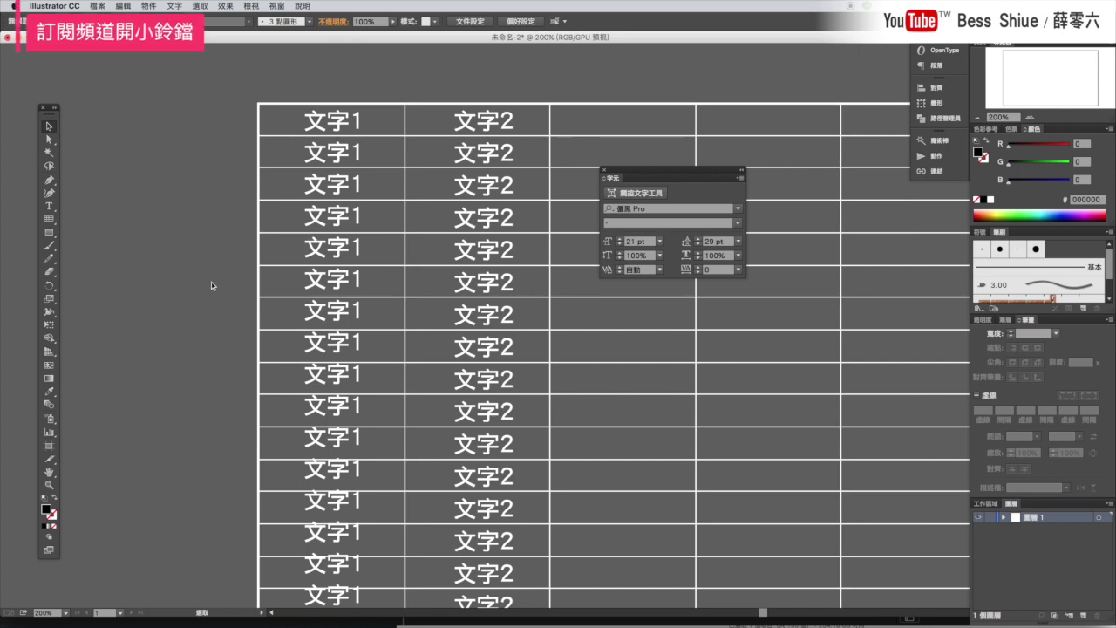
- Move the Character panel beside the 文字1/文字2 table and check the Window menu's panel list
mouse_move(611, 181)
mouse_down()
mouse_move(534, 252)
mouse_move(551, 253)
mouse_up()
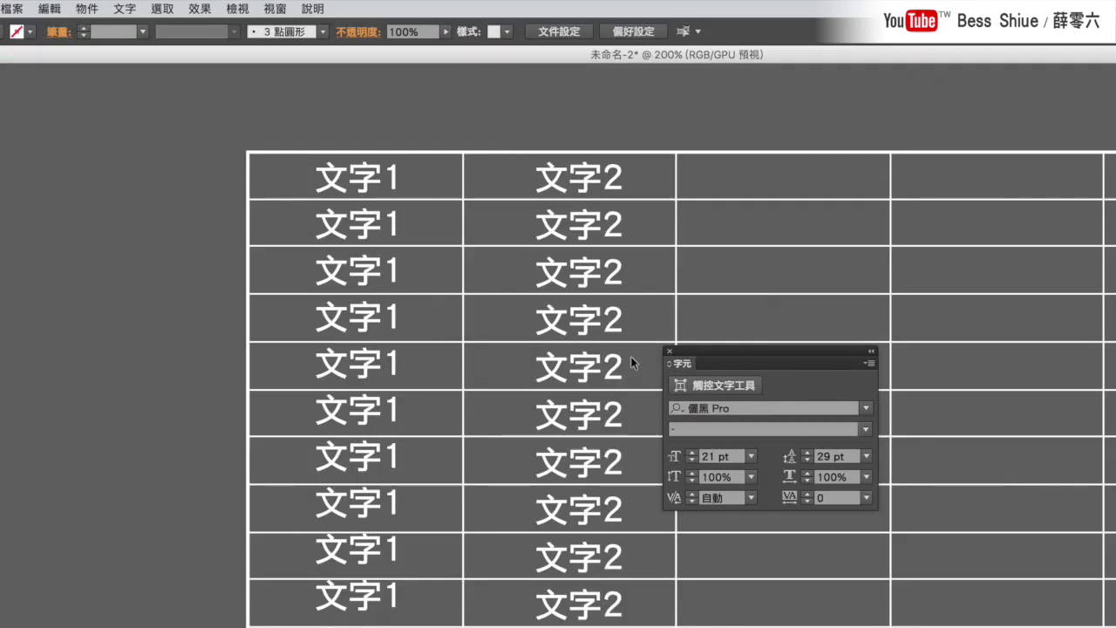
click(275, 10)
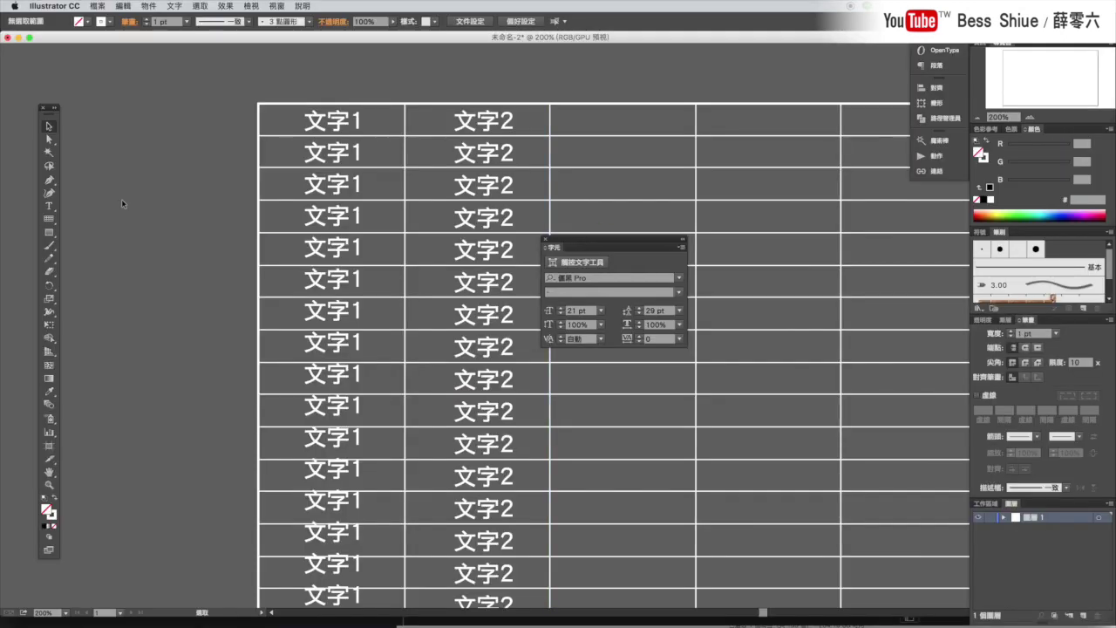
- Add a two-line '範例' / '範例' sample text object on empty canvas
click(49, 205)
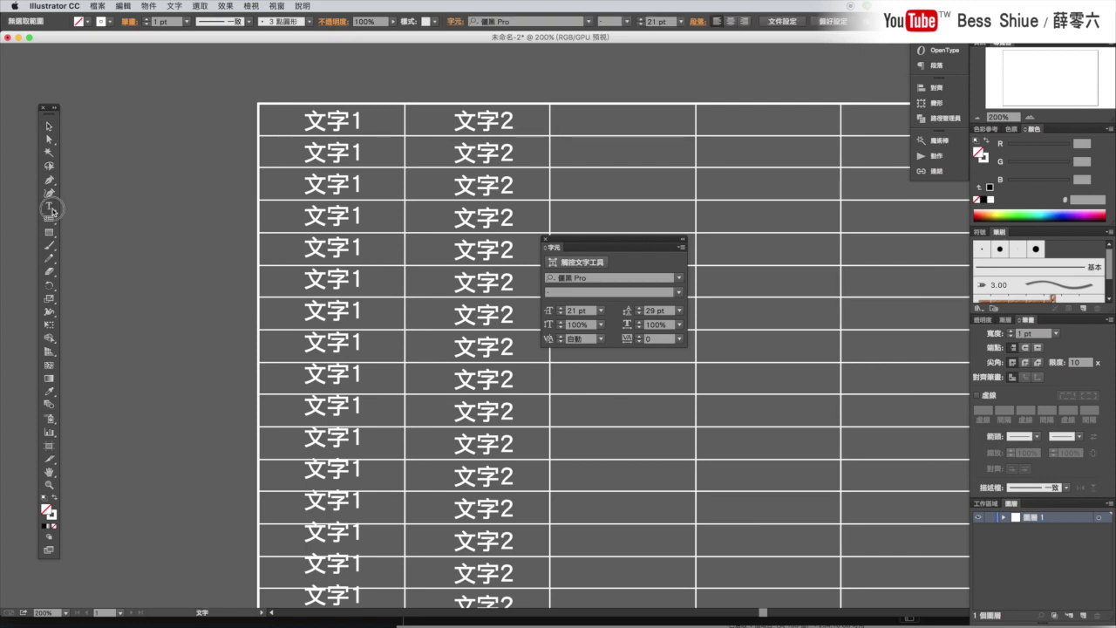
click(124, 216)
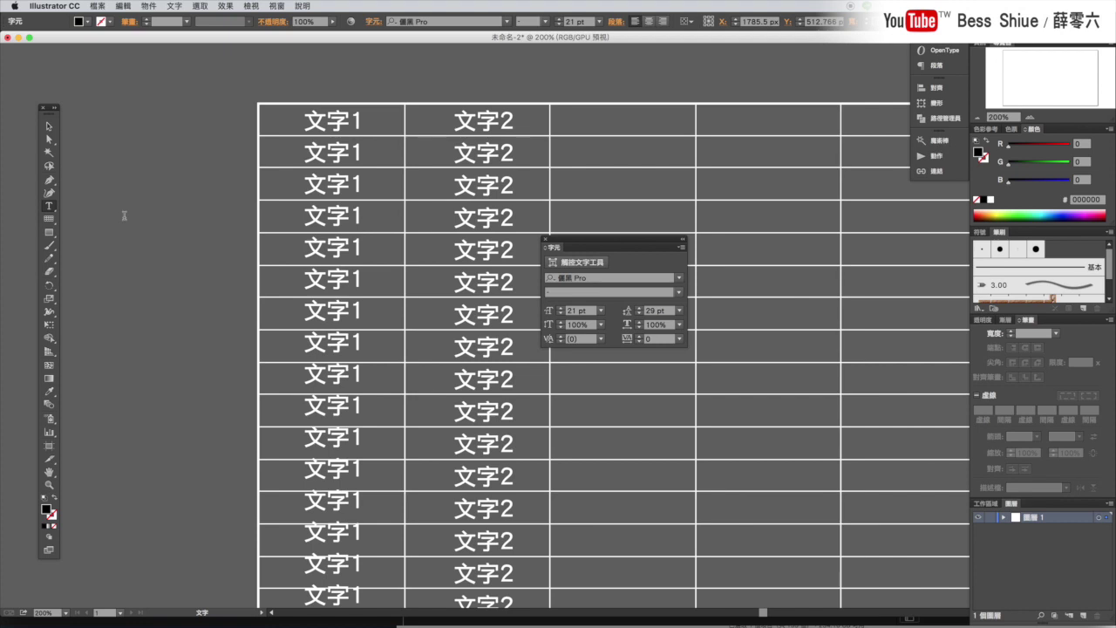
text(範例)
key(Return)
text(範例)
key(Escape)
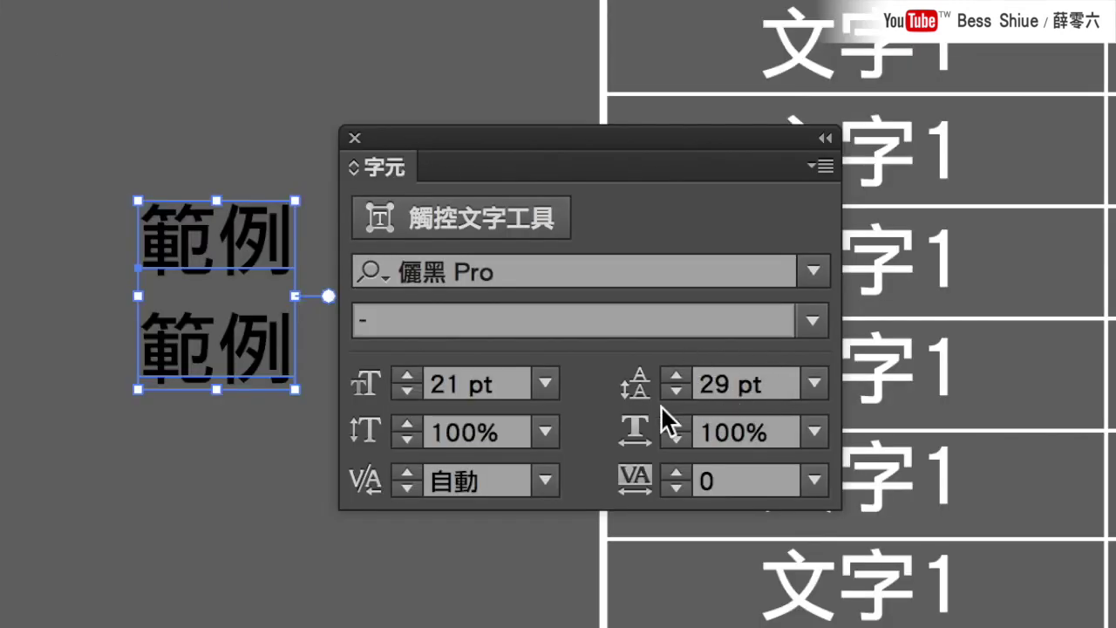
- Test larger leadings on the sample up to 44 pt, return to 29 pt, and deselect
click(677, 373)
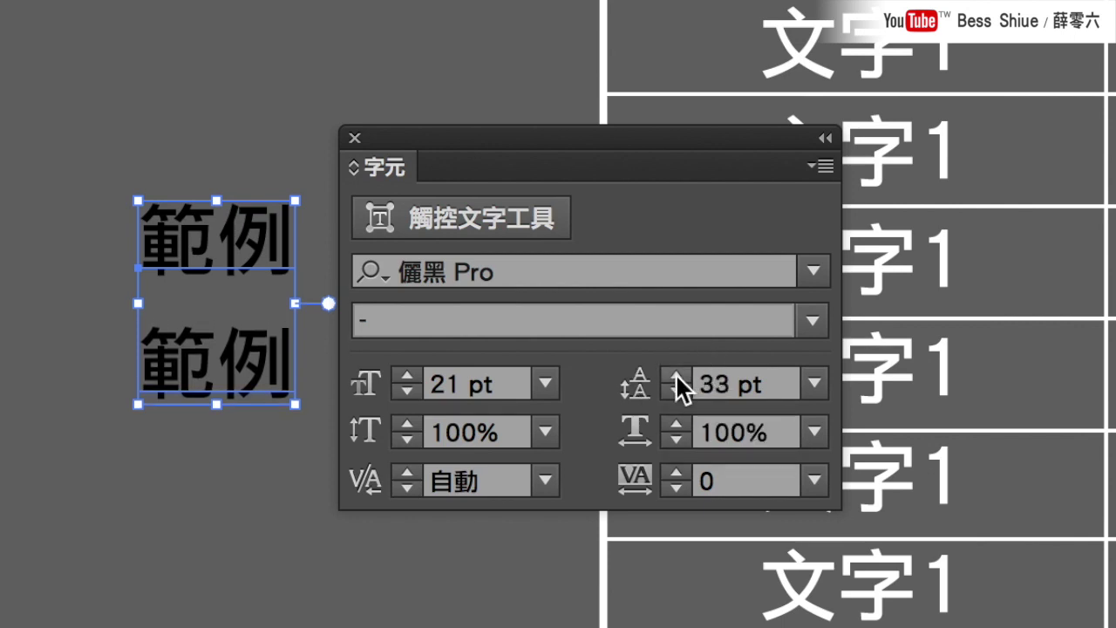
click(677, 374)
click(677, 381)
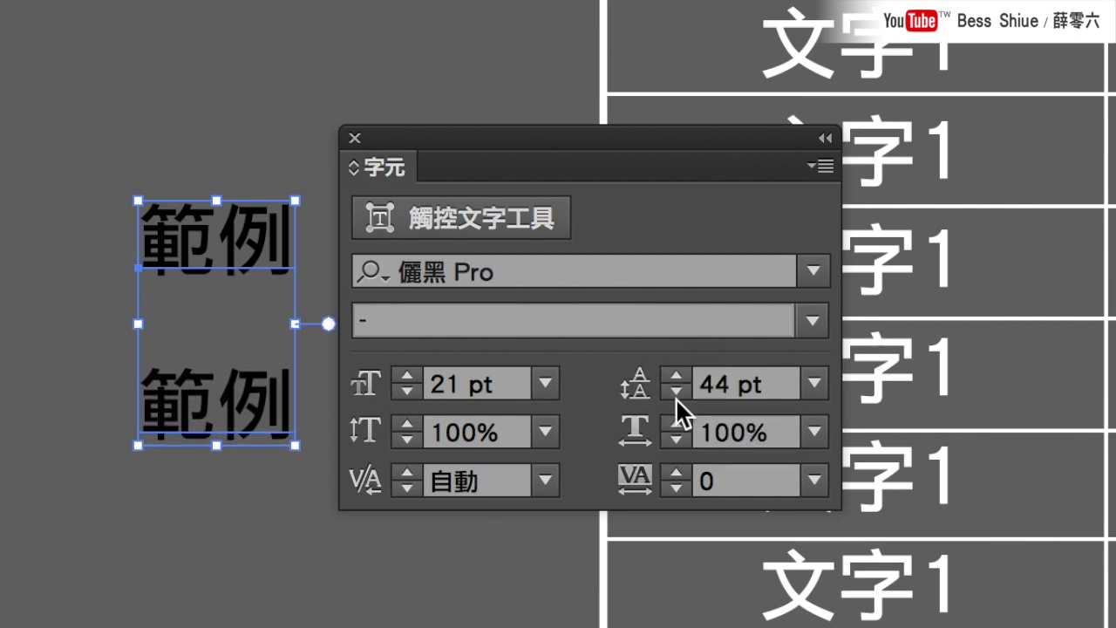
click(672, 398)
click(672, 398)
click(671, 398)
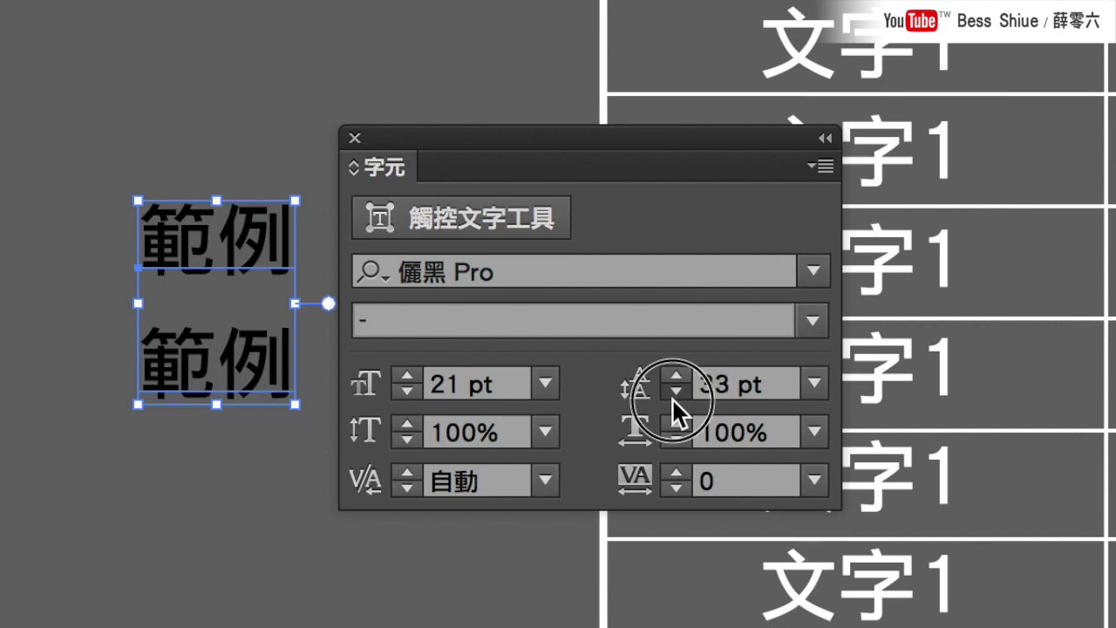
click(671, 398)
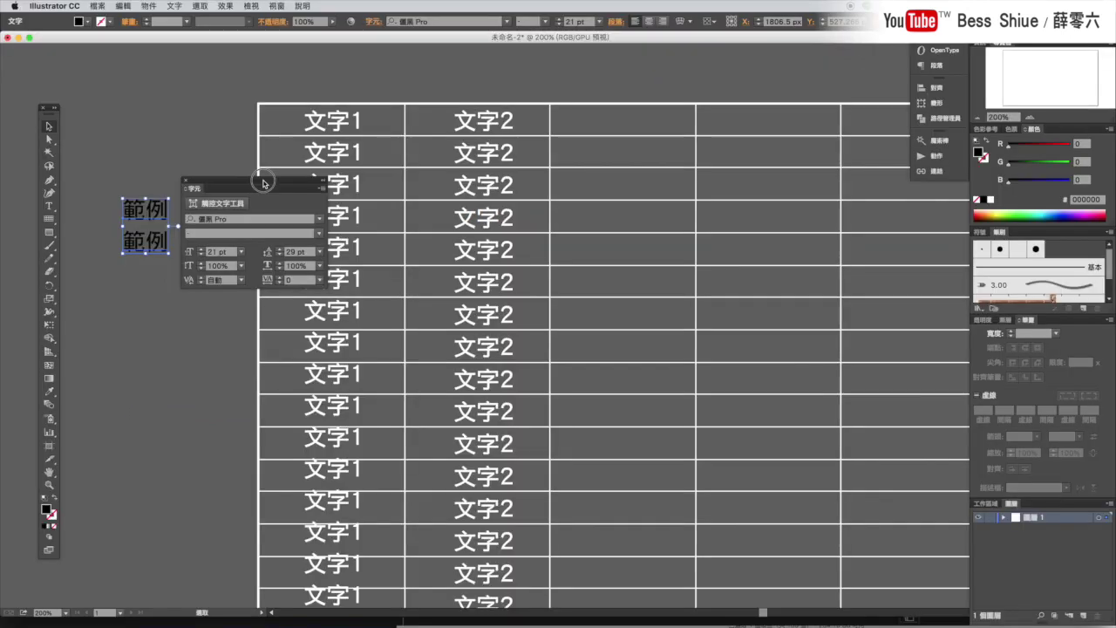
drag(273, 167, 710, 172)
click(162, 306)
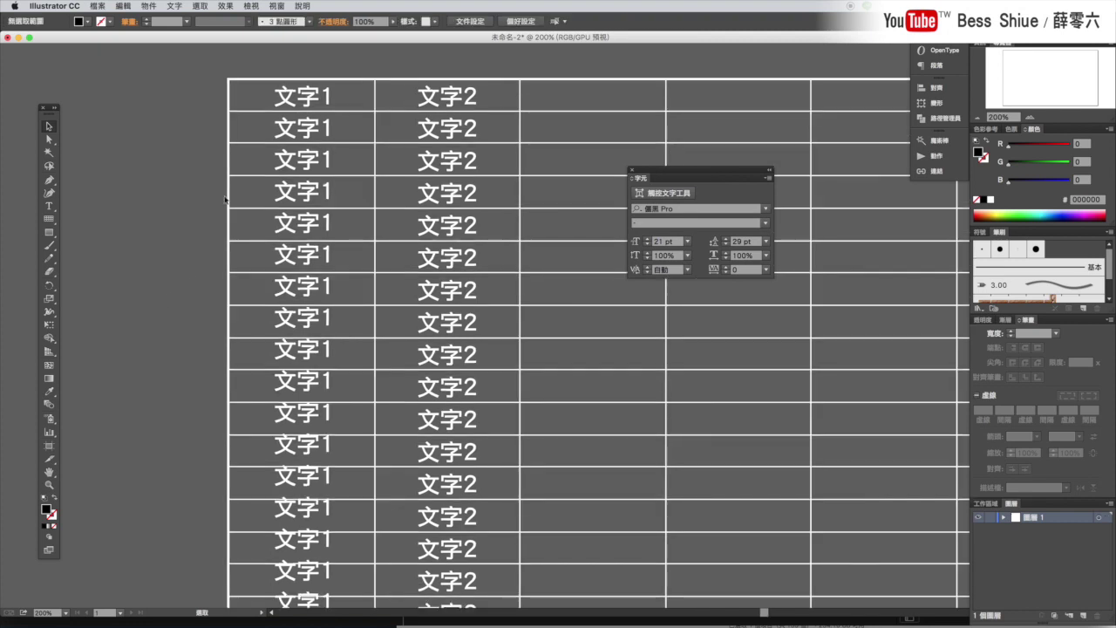
- Pan to the table's lower rows, select the 文字1 column and try 30 pt leading
drag(331, 379, 347, 336)
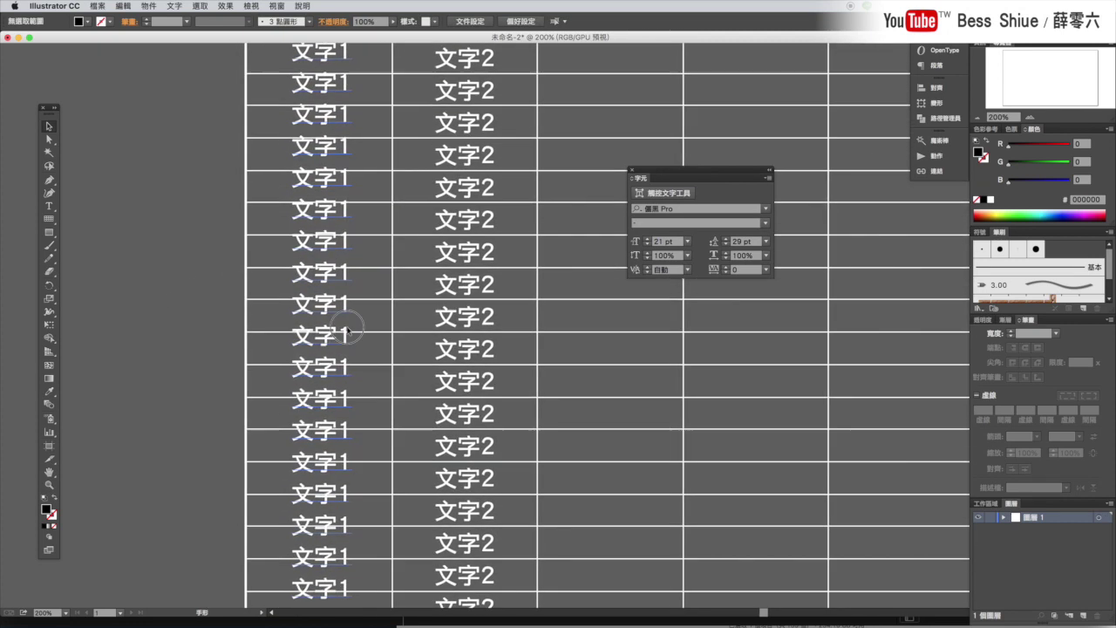
drag(347, 335, 299, 197)
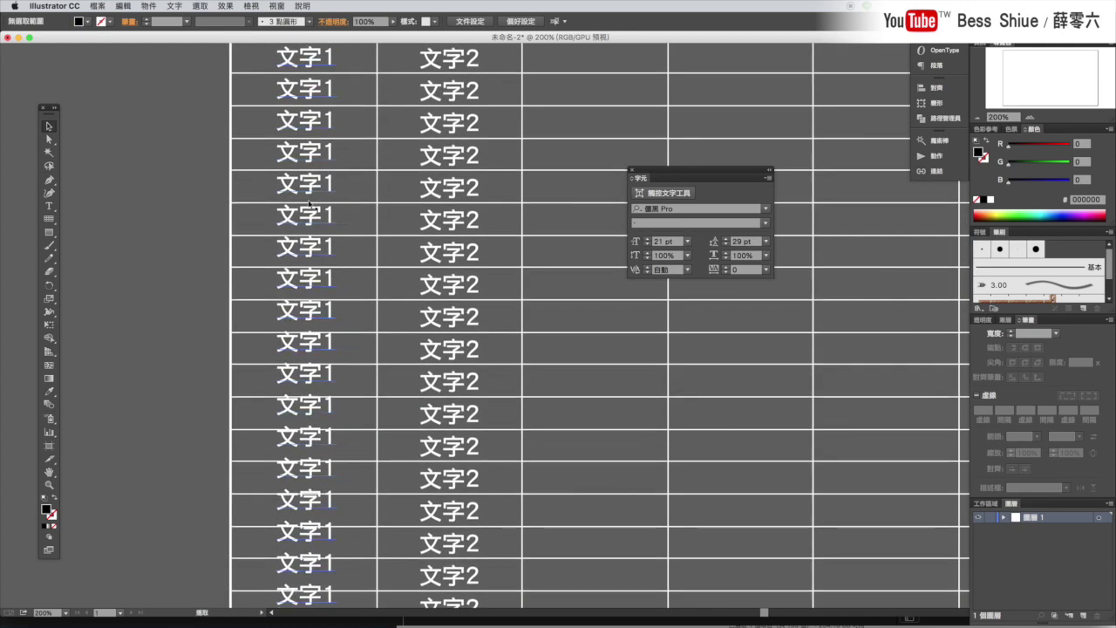
mouse_move(366, 469)
mouse_down()
mouse_move(398, 259)
mouse_move(385, 340)
mouse_move(389, 330)
mouse_up()
click(334, 541)
drag(698, 178, 471, 277)
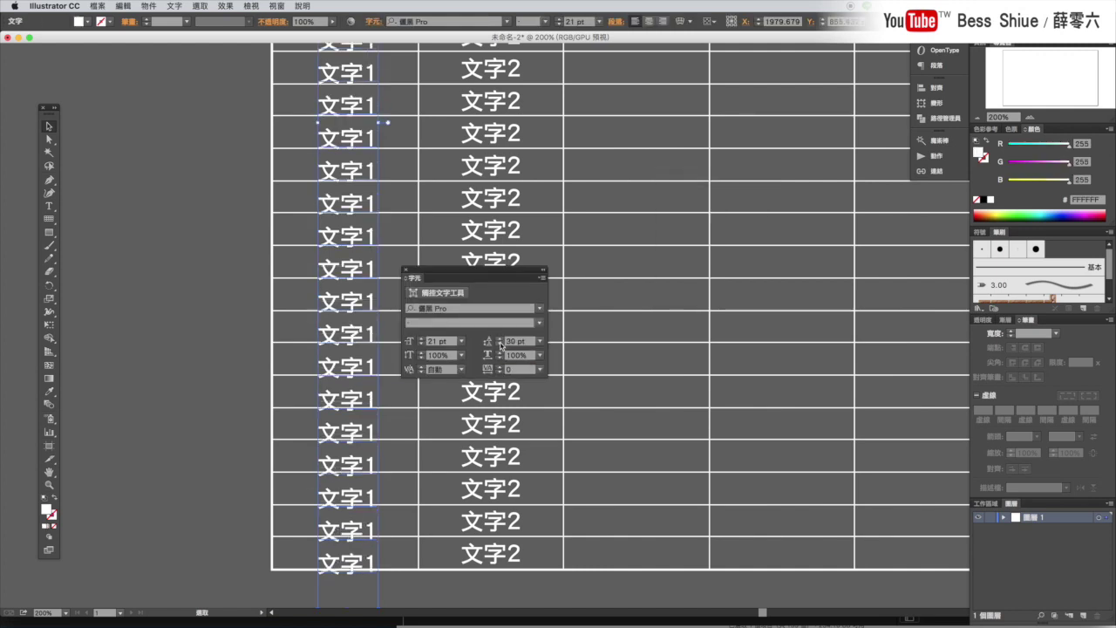
click(500, 346)
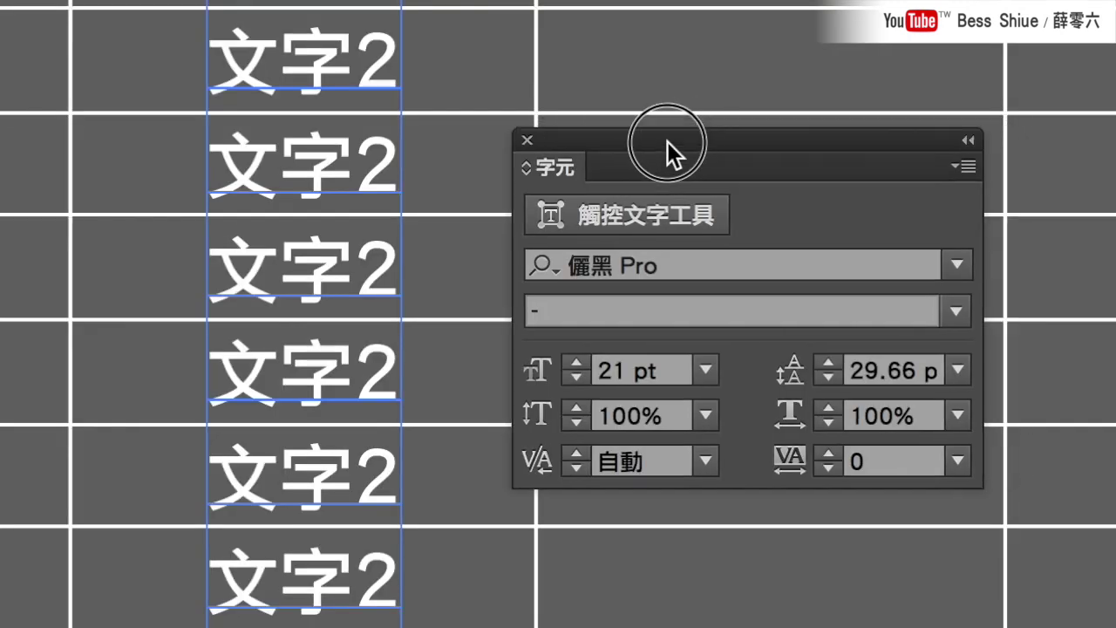
- Step the 文字1 column's leading through test values, then set it to 29.5 pt
drag(667, 142, 622, 149)
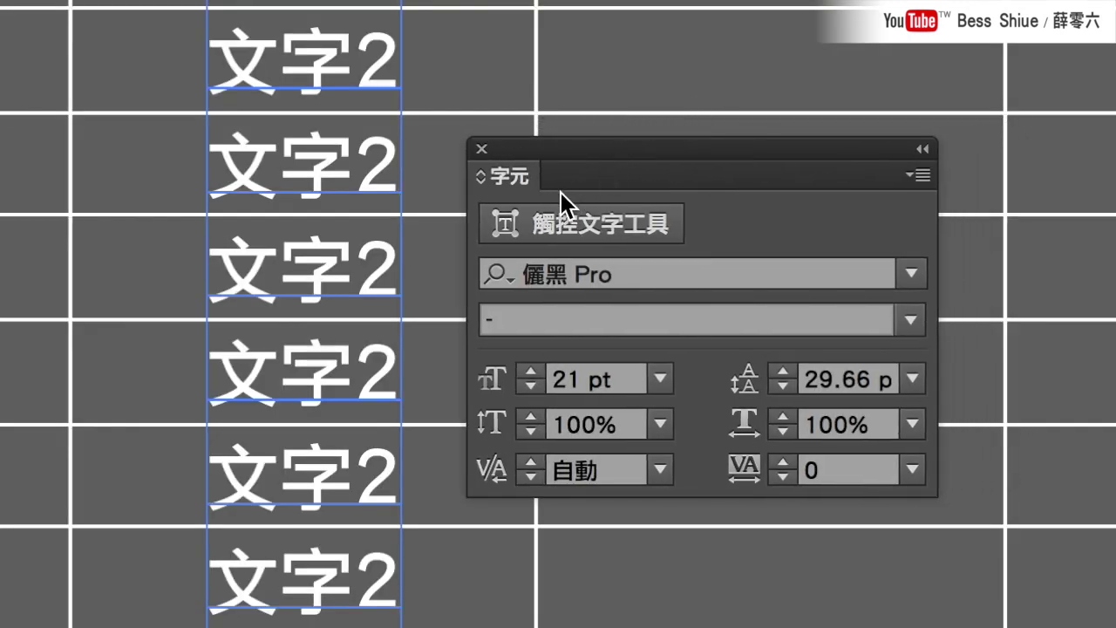
click(842, 384)
drag(834, 382, 866, 379)
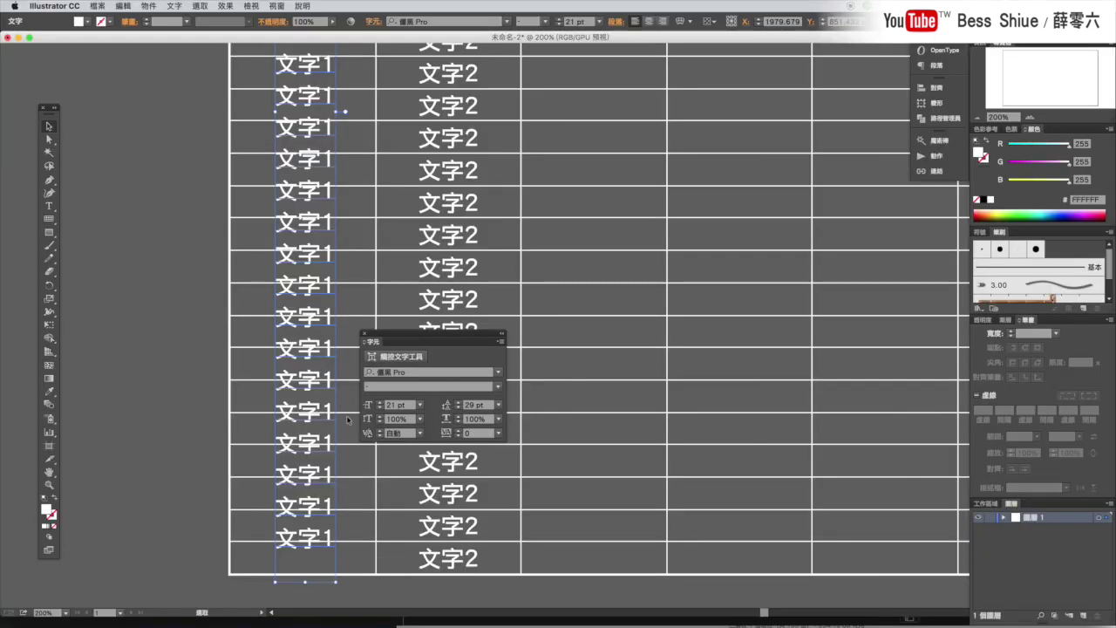
click(458, 402)
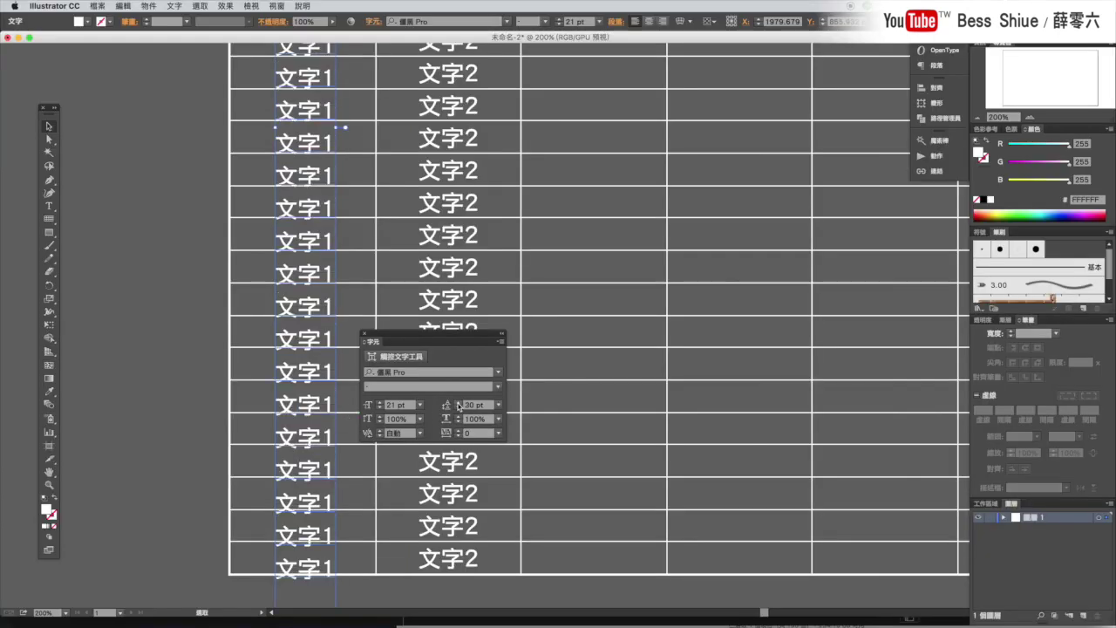
click(458, 410)
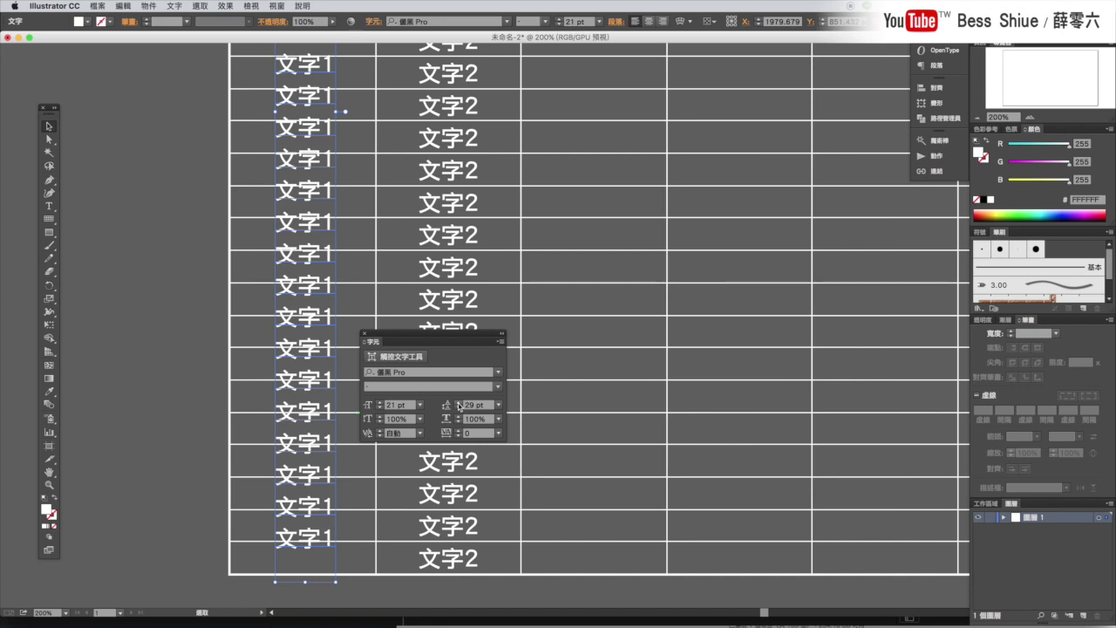
click(457, 410)
click(457, 410)
click(457, 409)
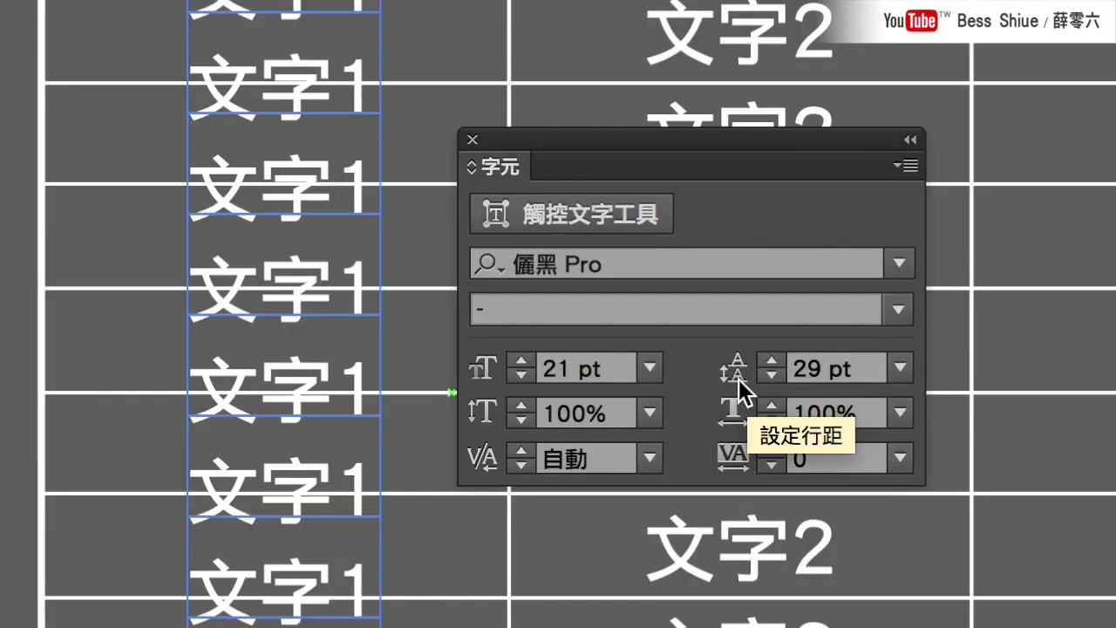
click(819, 371)
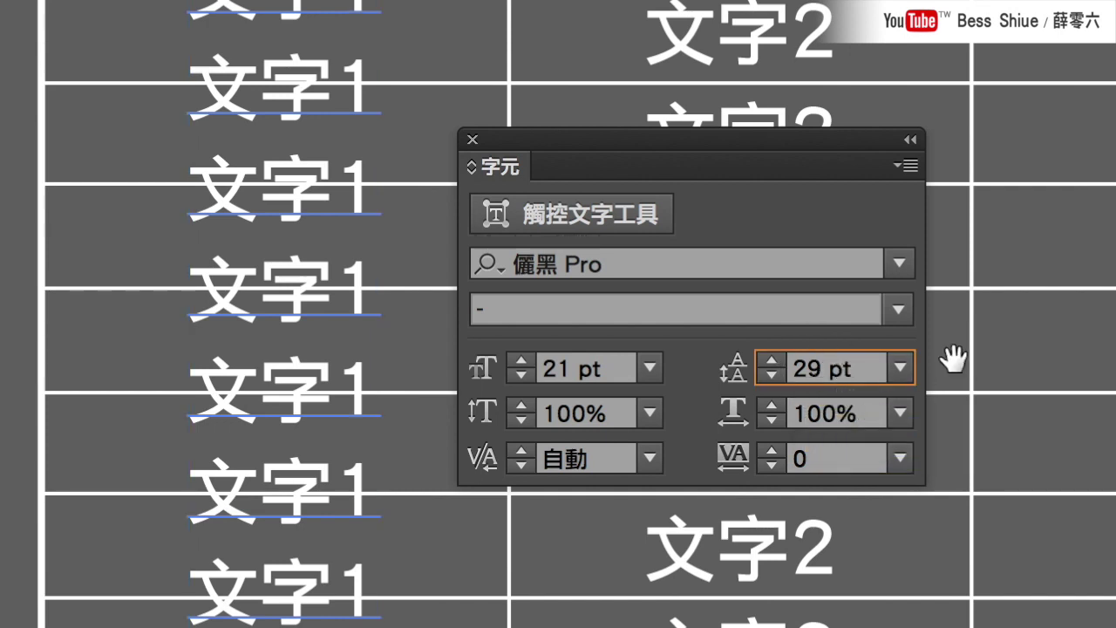
text(.)
text(5)
key(Return)
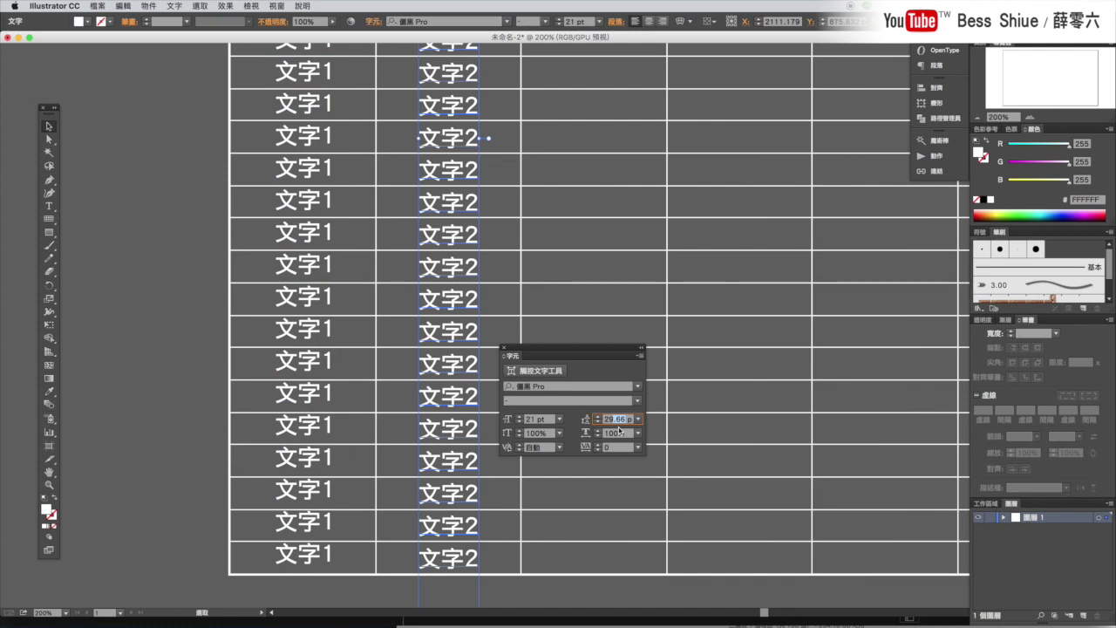
- Confirm the 文字2 column's 29.66 pt leading, then deselect everything on the canvas
click(617, 419)
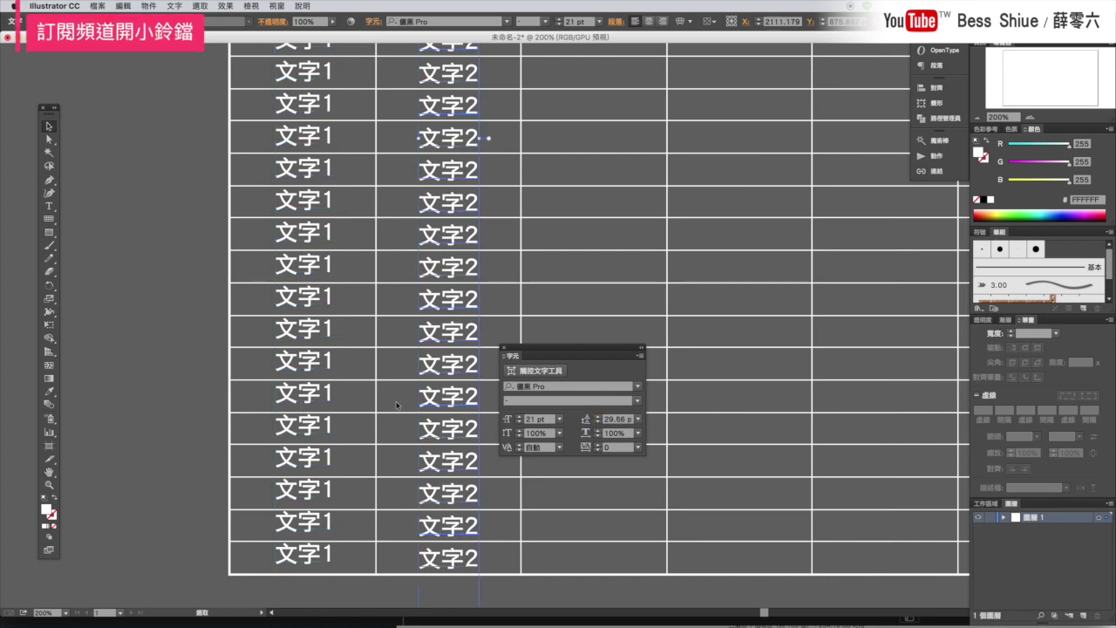
click(140, 401)
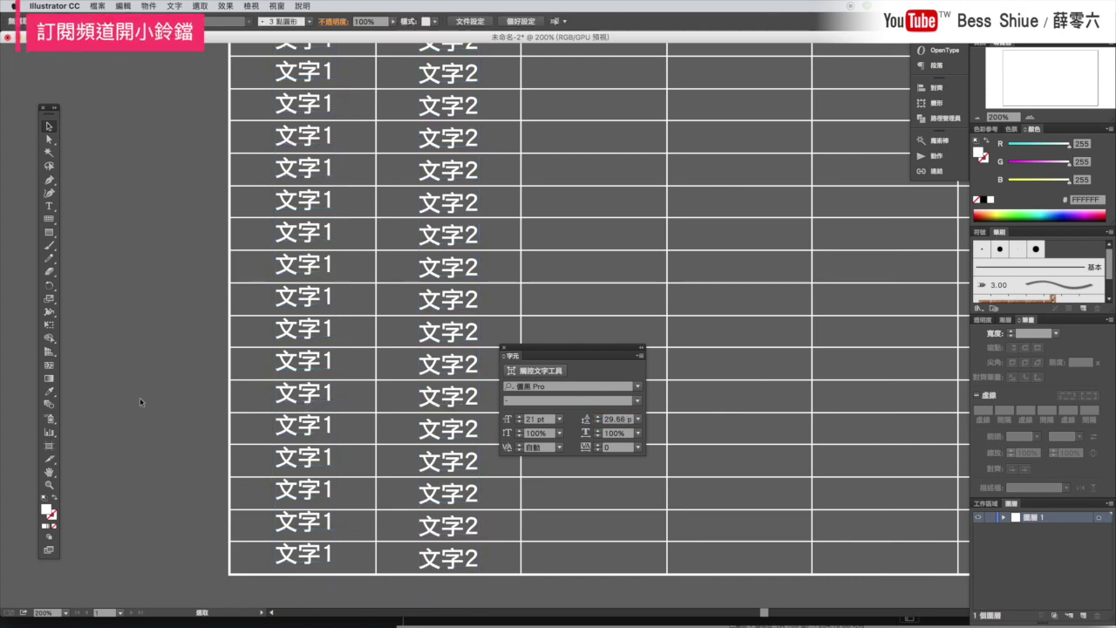